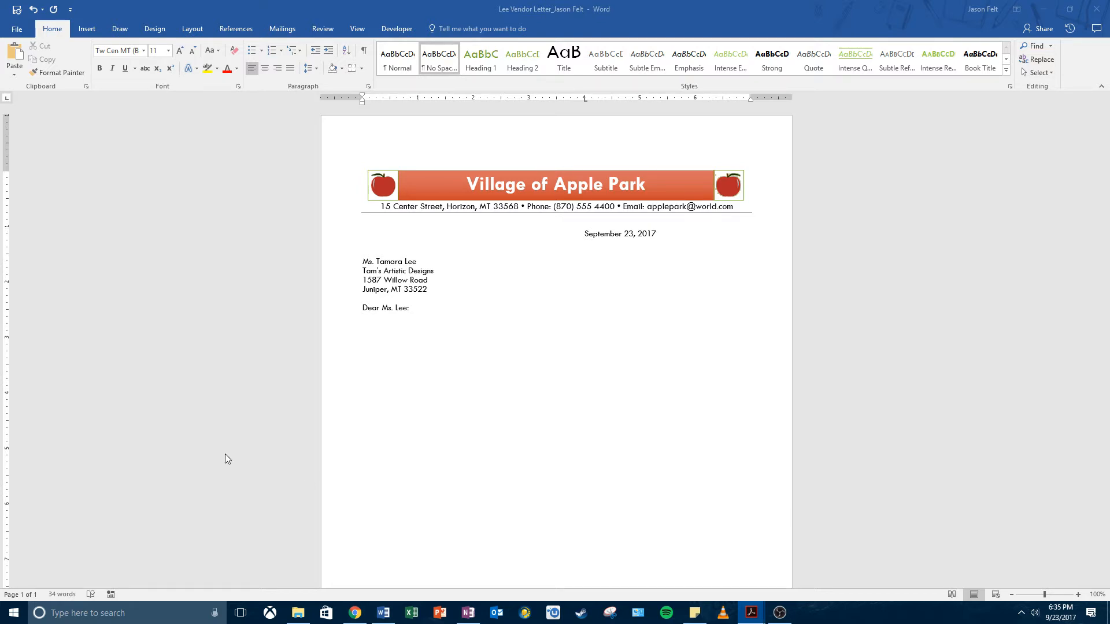
- Save the text "Tam's Artistic Designs" from the inside address as a Quick Parts building block named tad and check it in the gallery
click(370, 282)
drag(364, 270, 434, 271)
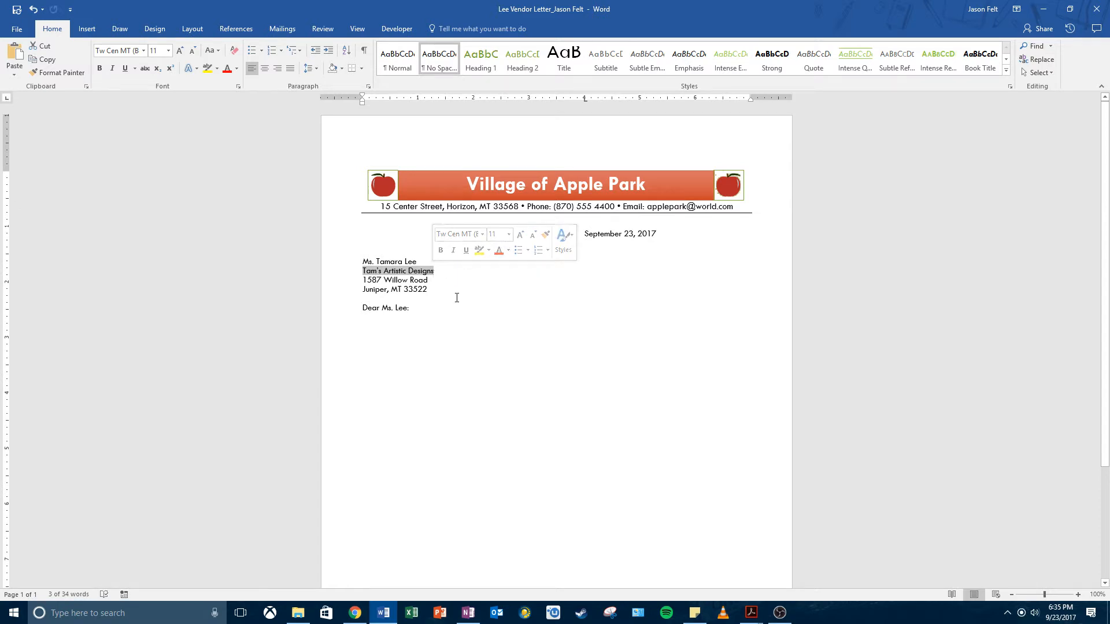
click(389, 271)
drag(363, 271, 433, 270)
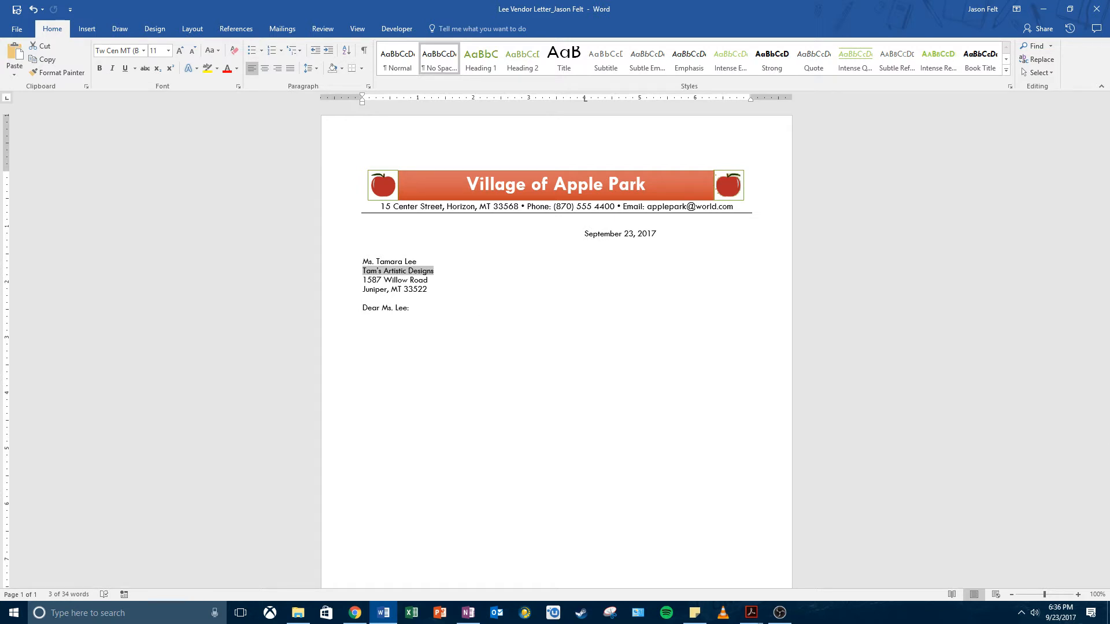
click(85, 31)
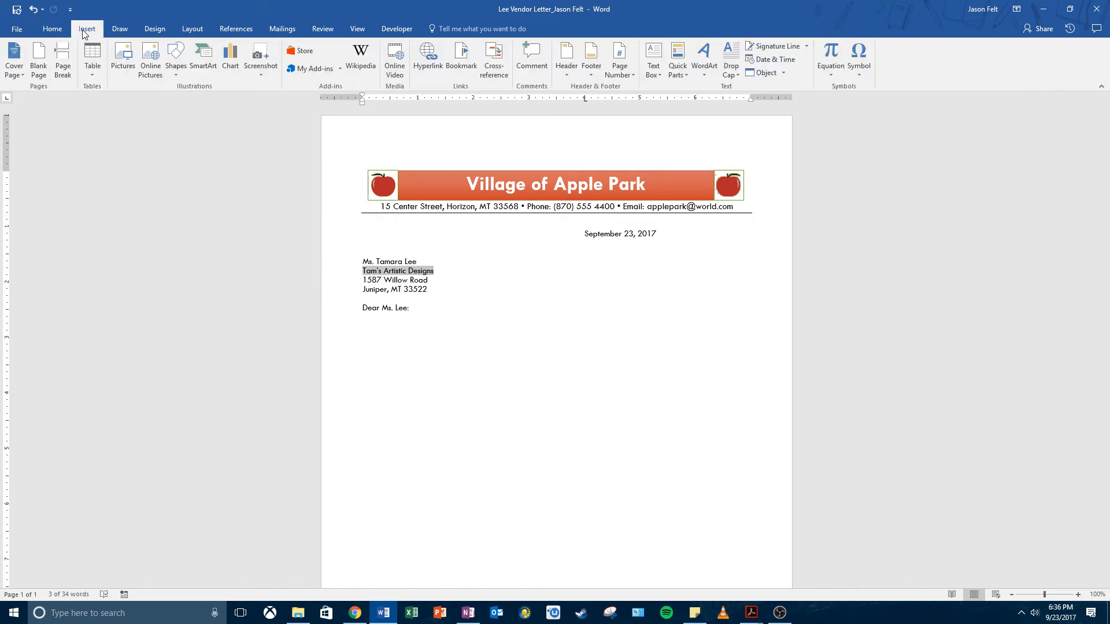
click(676, 77)
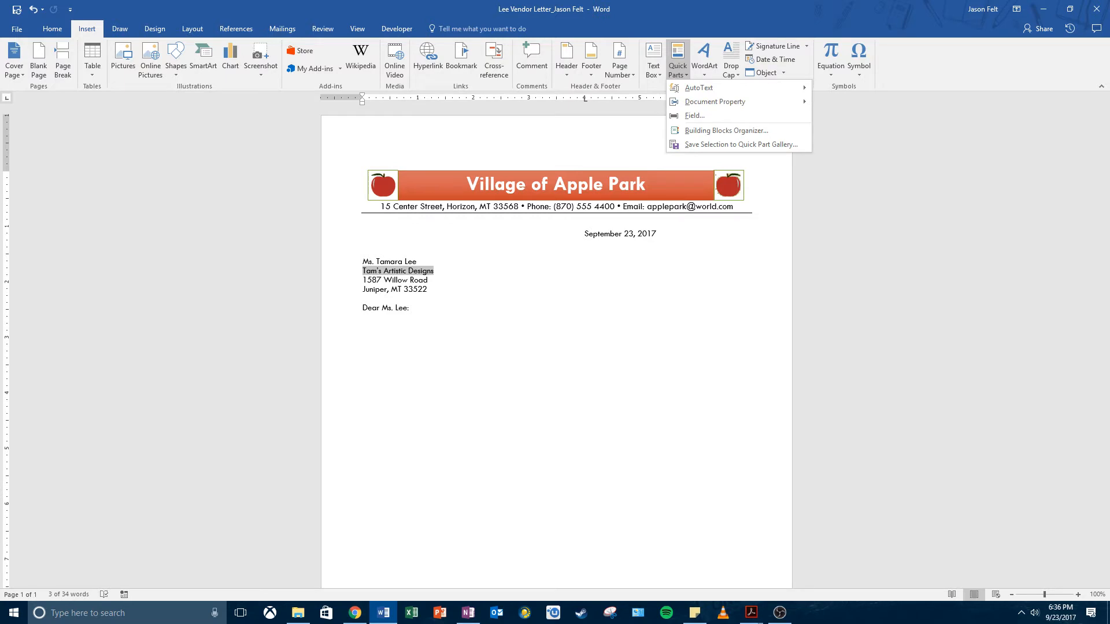
click(747, 144)
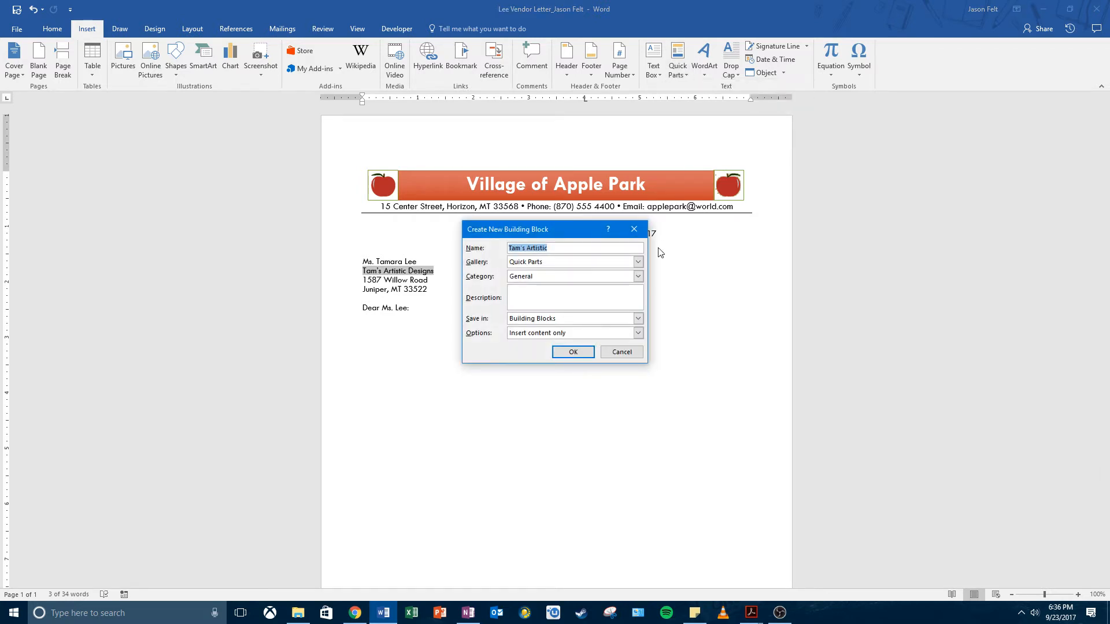
text(tad)
click(572, 352)
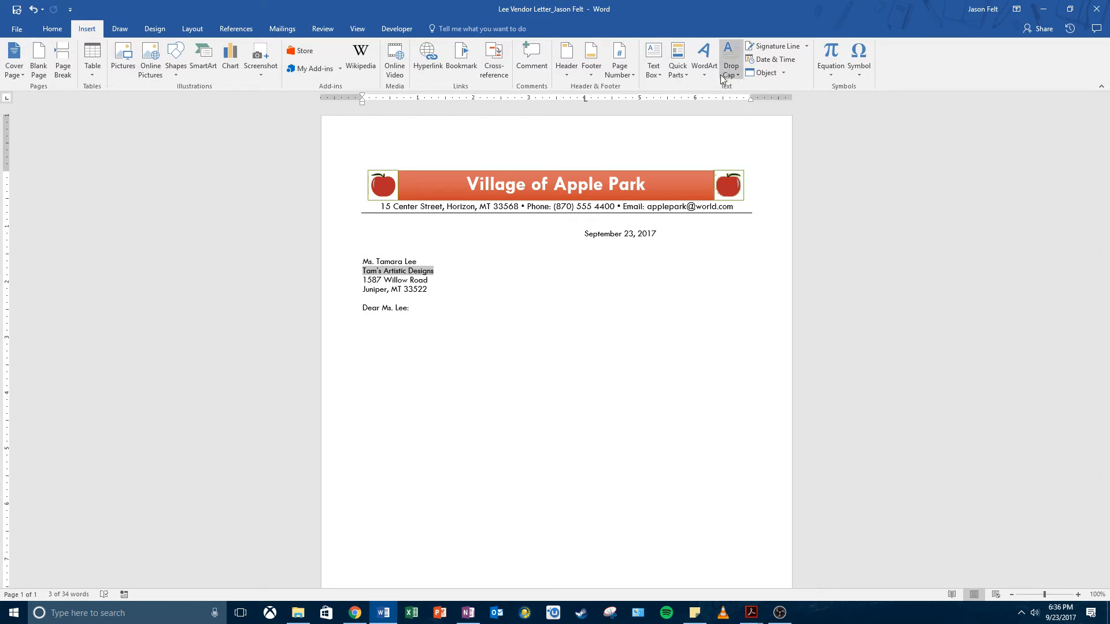
click(675, 74)
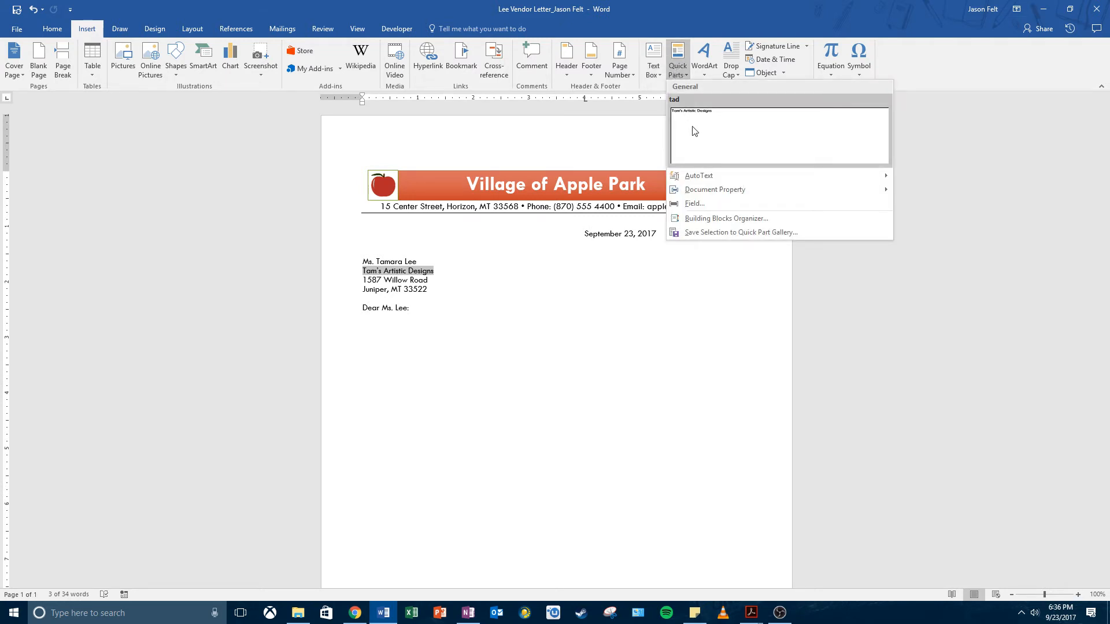
click(344, 318)
click(370, 318)
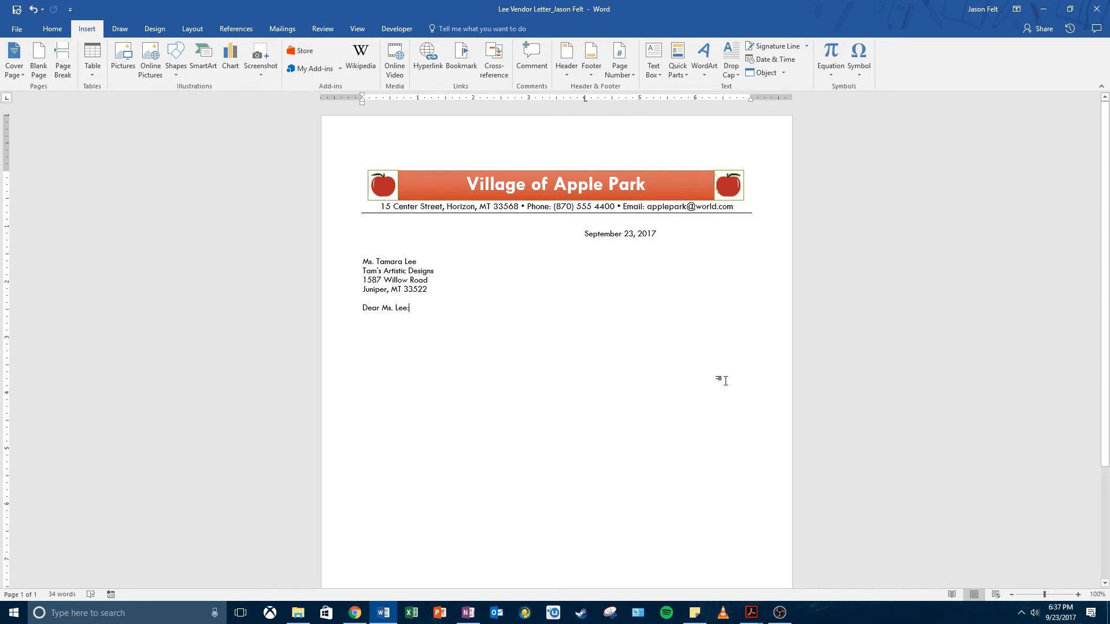
- Modify the tad building block to use the AutoText gallery and the description "Event Vendor", and redefine the entry
click(679, 69)
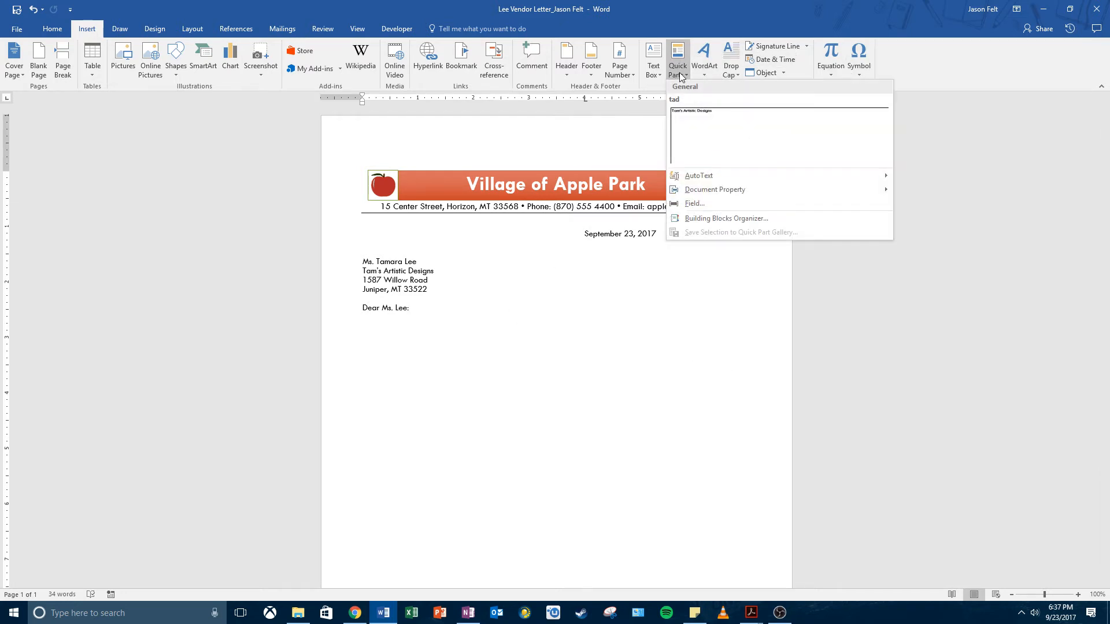
right_click(699, 121)
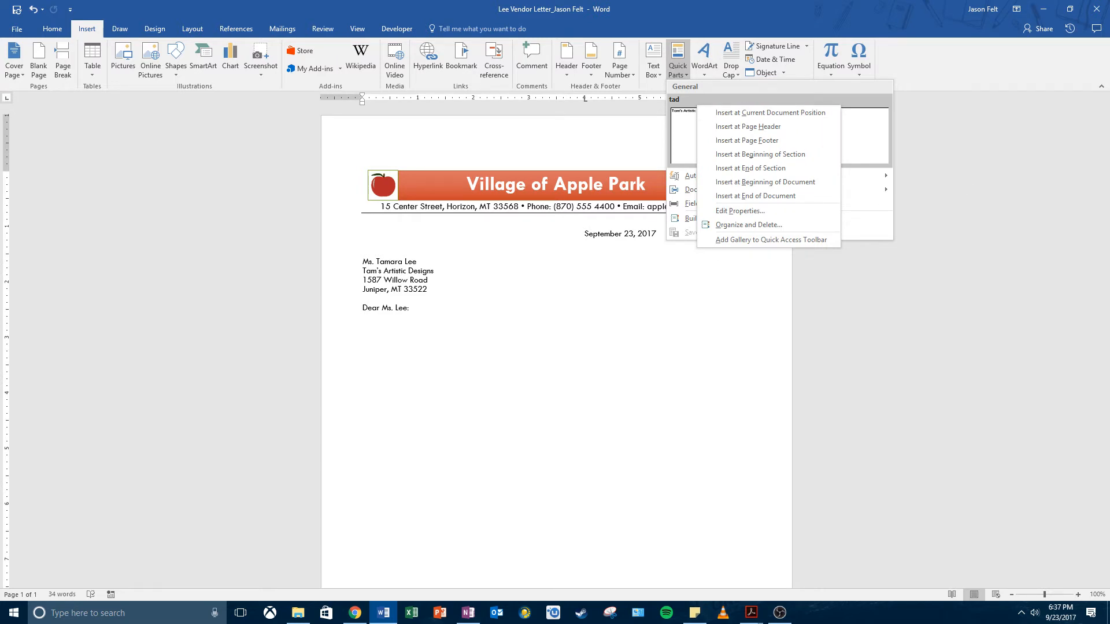
click(806, 209)
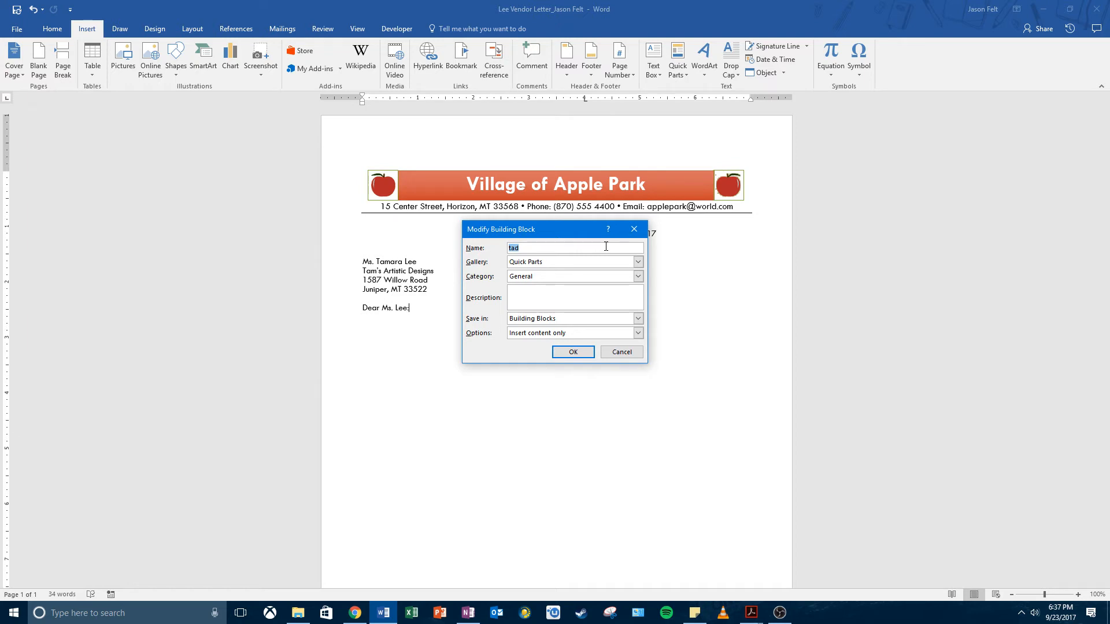
click(564, 300)
click(548, 263)
click(555, 272)
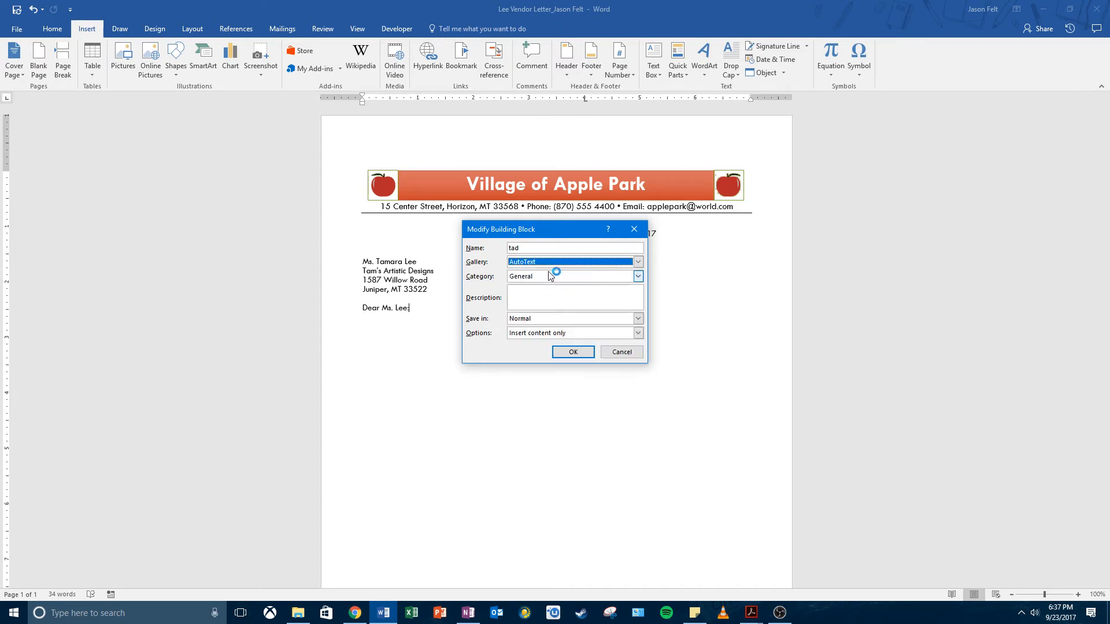
click(543, 303)
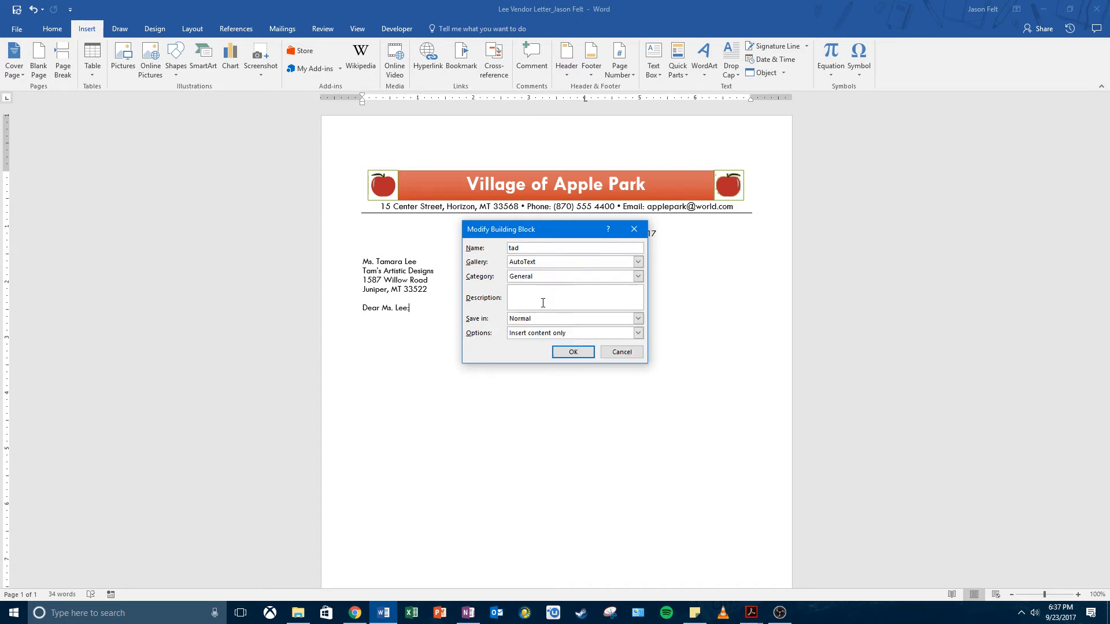
text(Event Vendor)
click(573, 352)
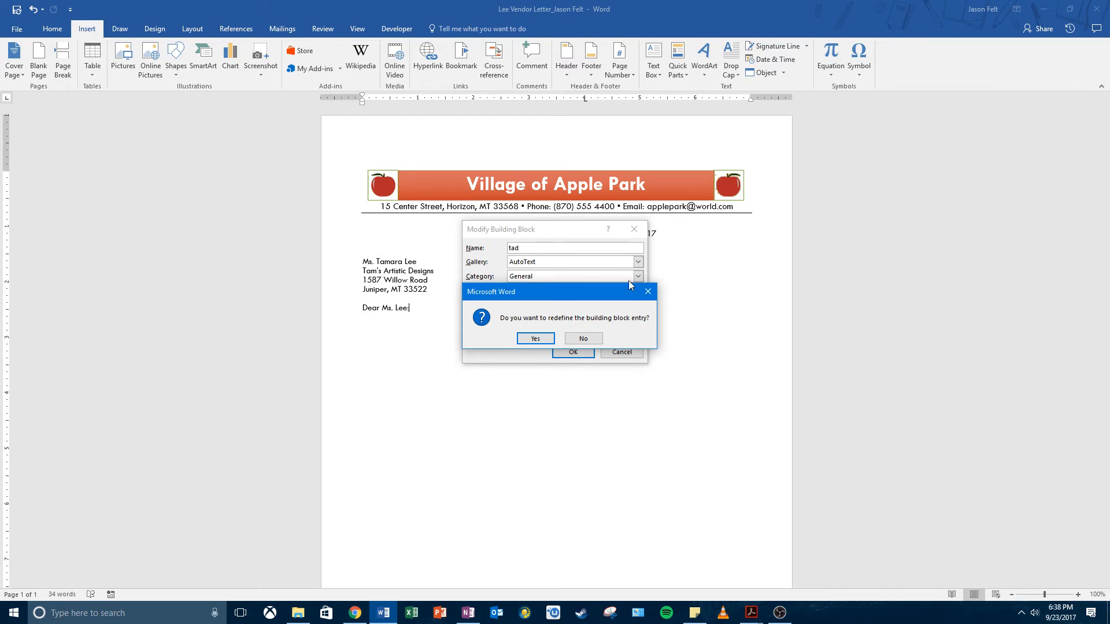
click(547, 338)
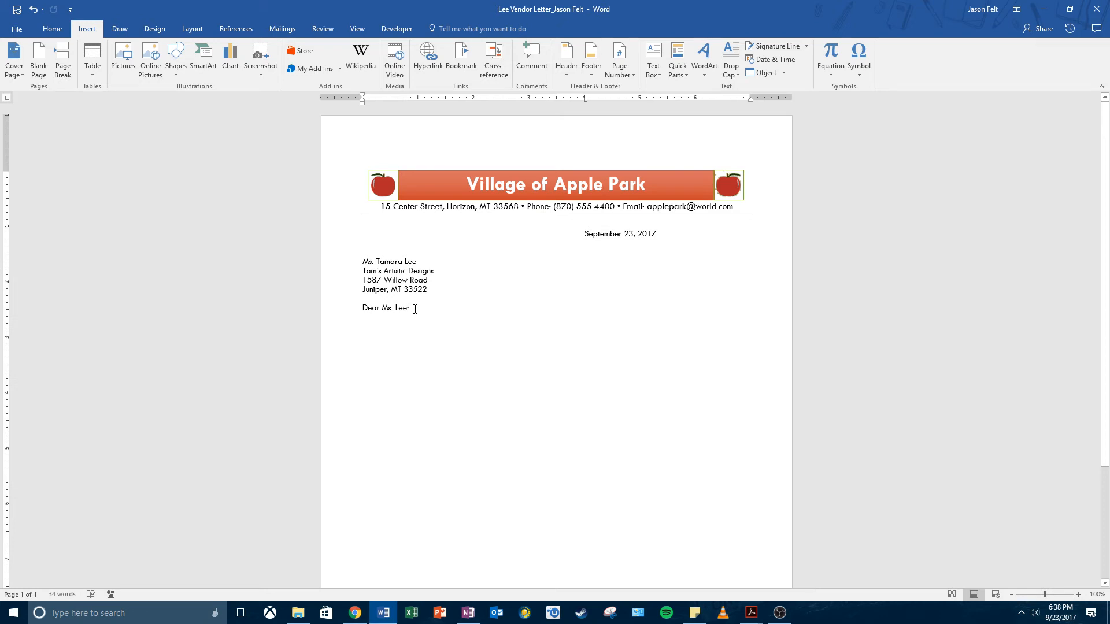
- Below the salutation, enter "The park district board has approved the vendor application for your business, tad" and expand tad into its AutoText entry
key(Return)
key(Return)
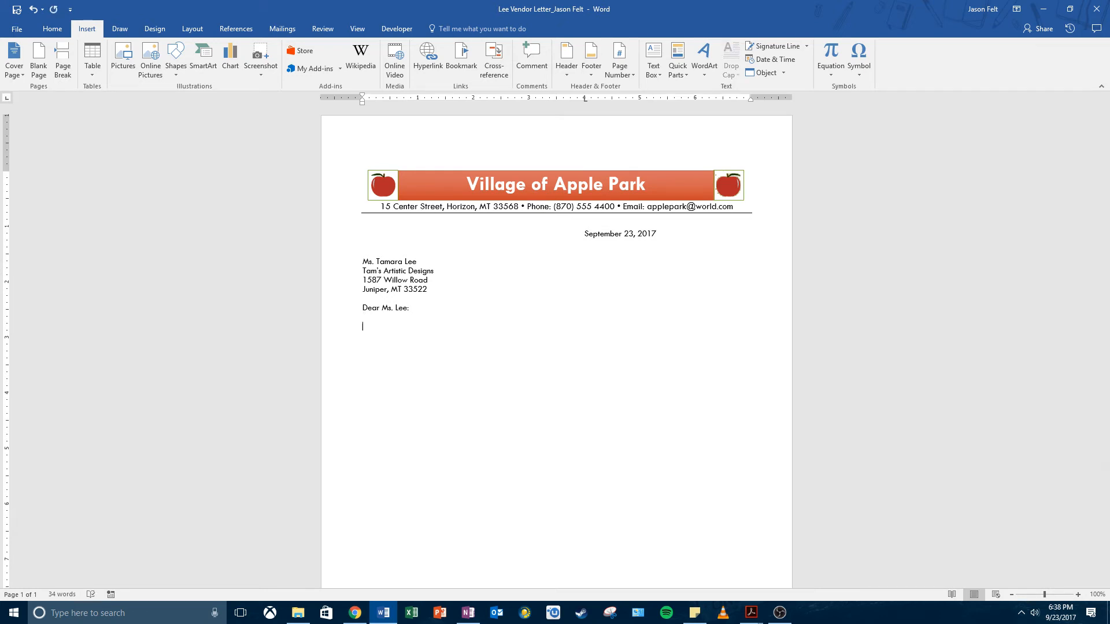
text(The park district board has approved )
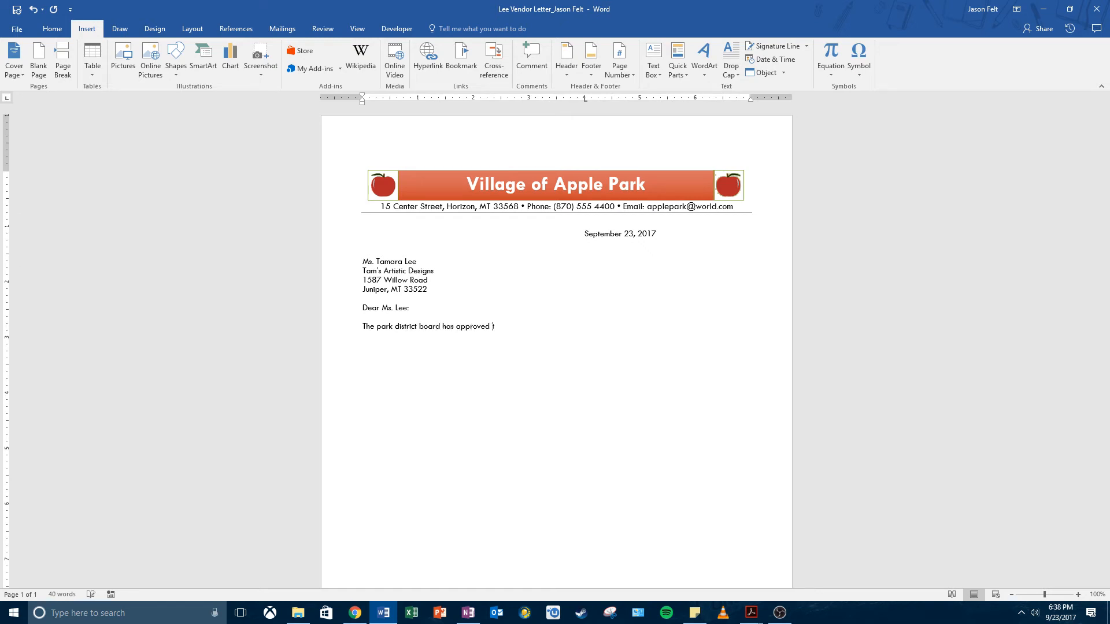
text(the vendor application for your business, tad)
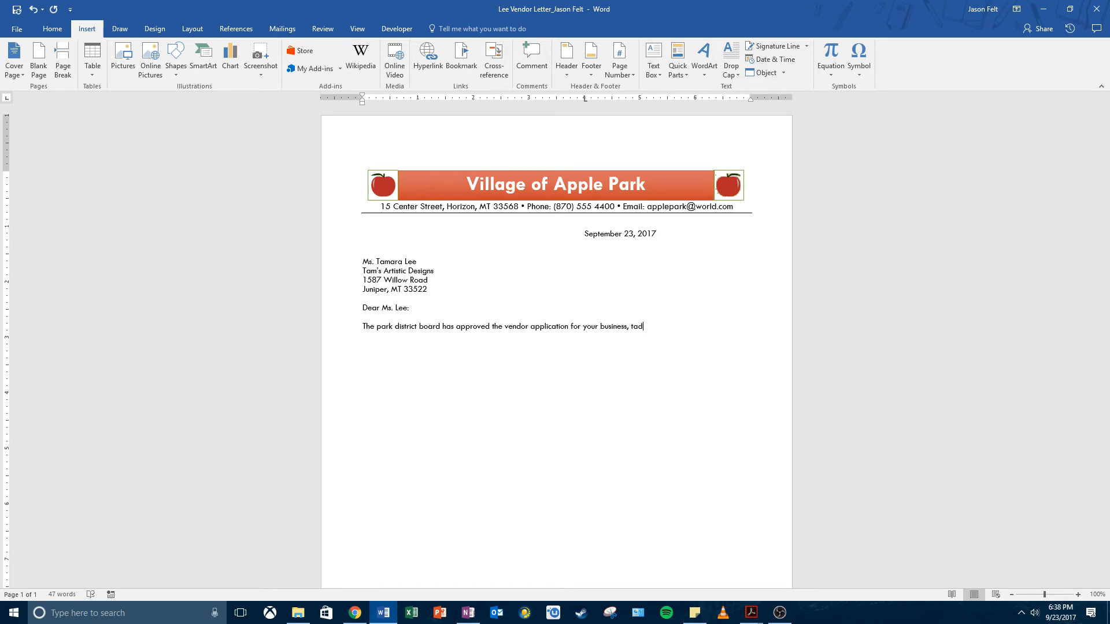
key(F3)
- Delete the inserted business name and insert it again by expanding the tad AutoText entry
key(BackSpace)
key(BackSpace)
key(BackSpace)
key(BackSpace)
key(BackSpace)
key(BackSpace)
key(BackSpace)
key(BackSpace)
key(BackSpace)
key(BackSpace)
key(BackSpace)
key(BackSpace)
key(BackSpace)
key(BackSpace)
key(BackSpace)
key(BackSpace)
key(BackSpace)
key(BackSpace)
key(BackSpace)
key(BackSpace)
text(tad)
key(F3)
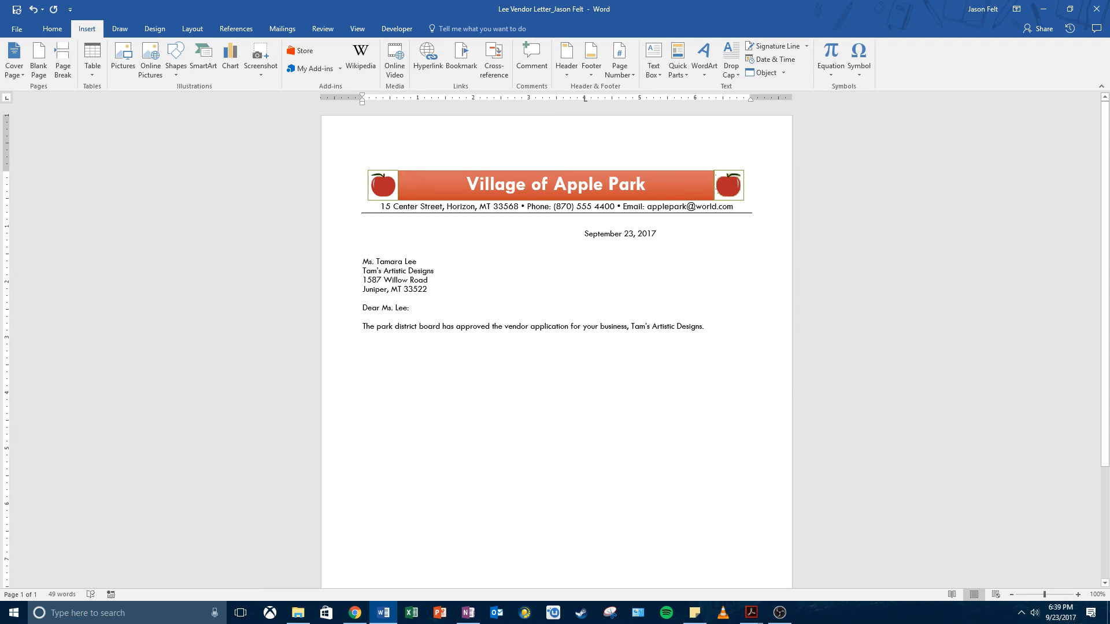
- Continue the body paragraph with "Your check for $150 for a 10 x 20 booth has been deposited"
key(alt+Tab)
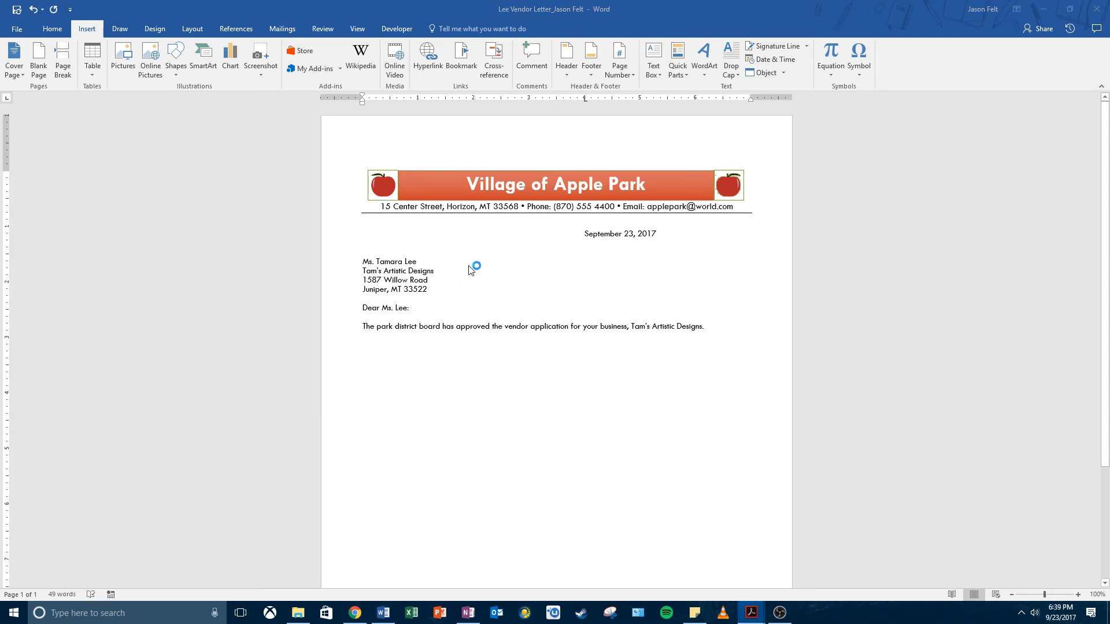
click(707, 326)
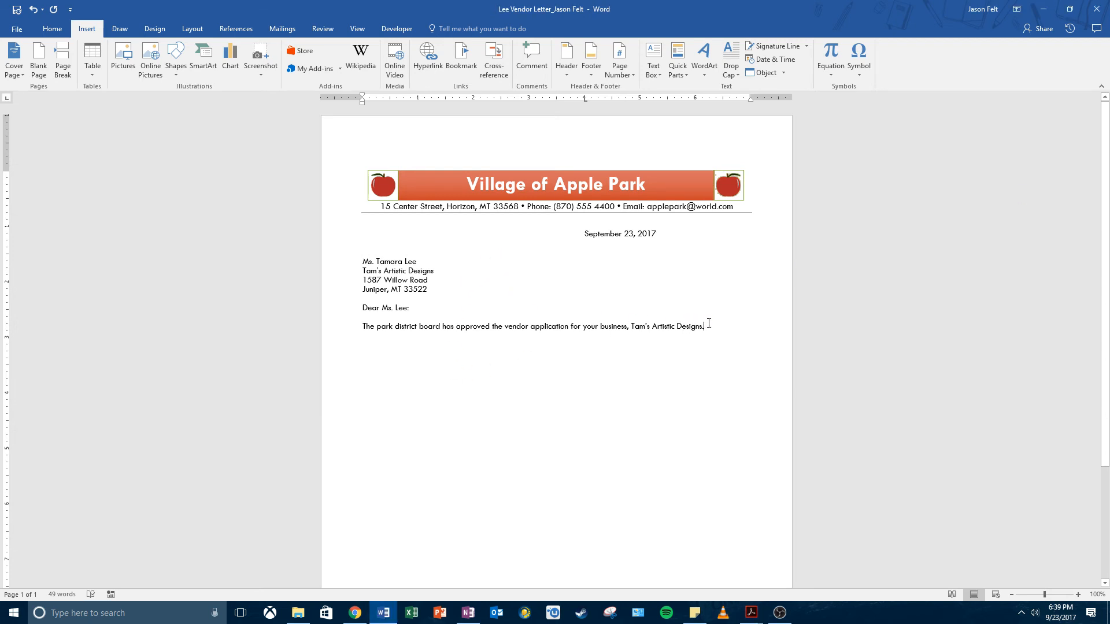
text(Your ch)
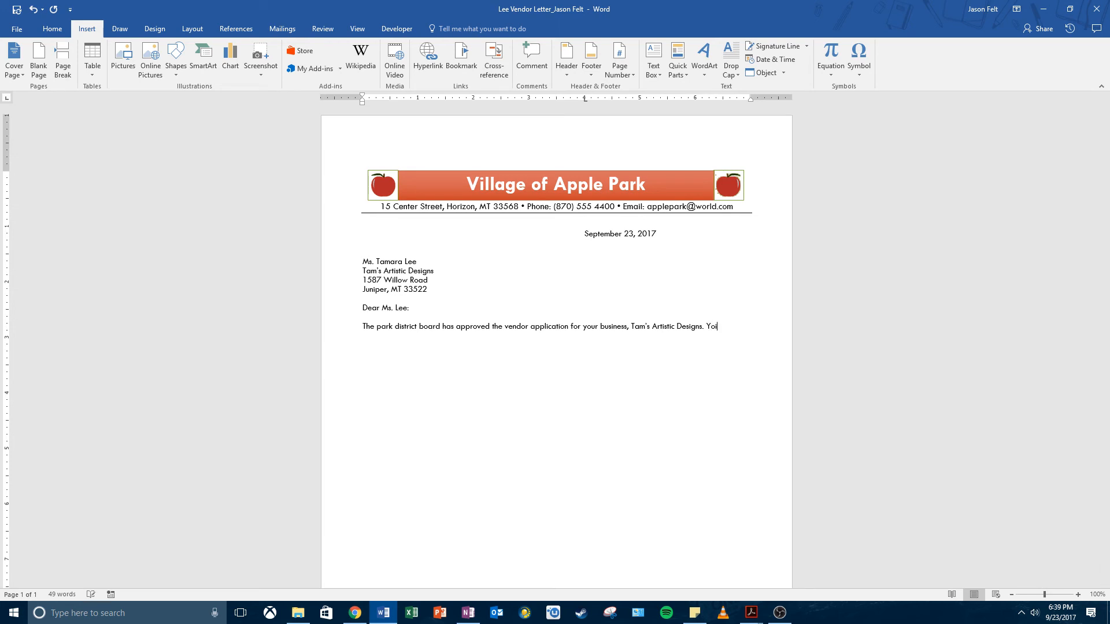
text(eck )
text(for $150)
text( for )
text(a 10 x 20 booth )
text(has been depositi)
text(ed)
- Extend the booth sentence with ", and we are excited that you will be participating in our Fall Festival"
text(, and we are)
text( ex)
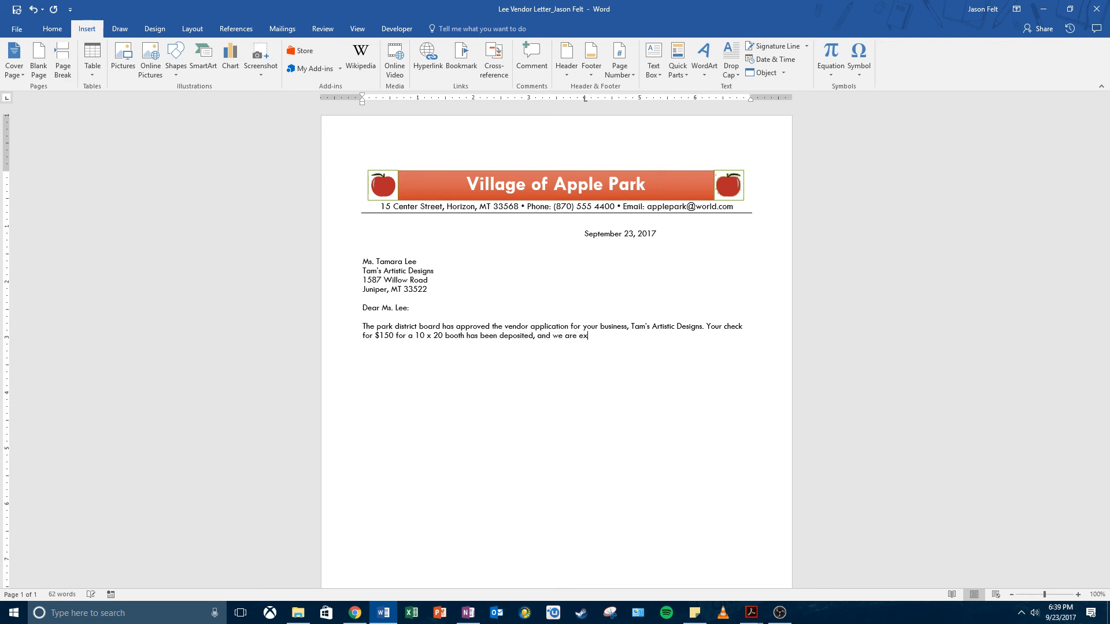
text(cite)
text(d that you w)
text(ill be participatin)
text(g in)
text( our Fall)
text( Festiva)
- Replace the festival name with "Fall Festival" joined by a nonbreaking space, and end the sentence with a period
key(BackSpace)
key(BackSpace)
key(BackSpace)
key(BackSpace)
key(BackSpace)
key(BackSpace)
key(BackSpace)
key(BackSpace)
key(BackSpace)
key(BackSpace)
key(BackSpace)
key(BackSpace)
text(Fall)
text(Festival)
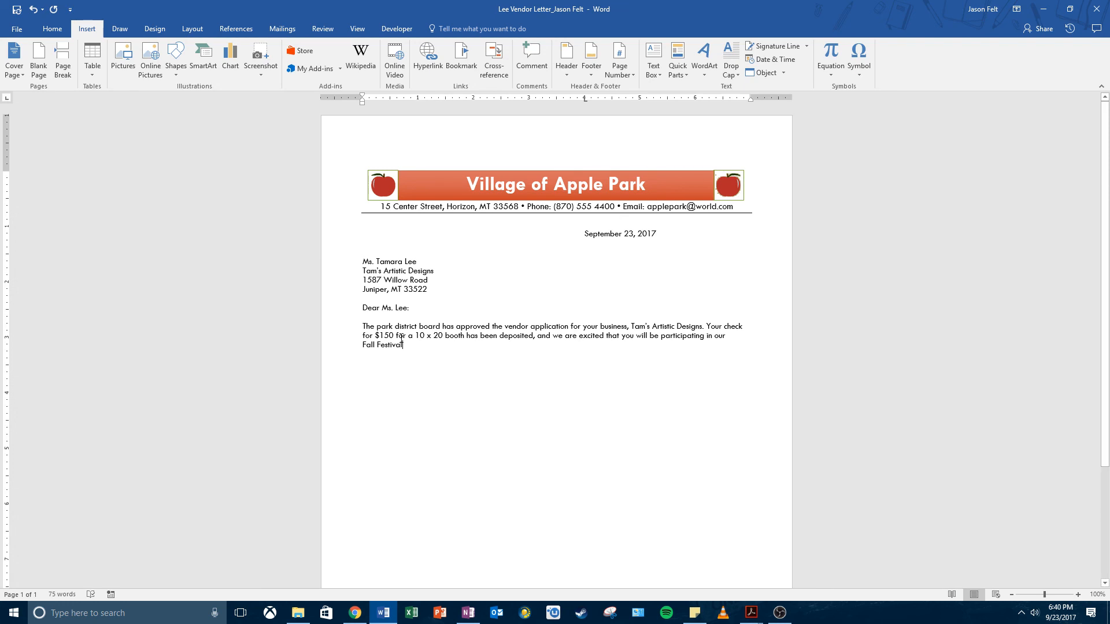
text(.)
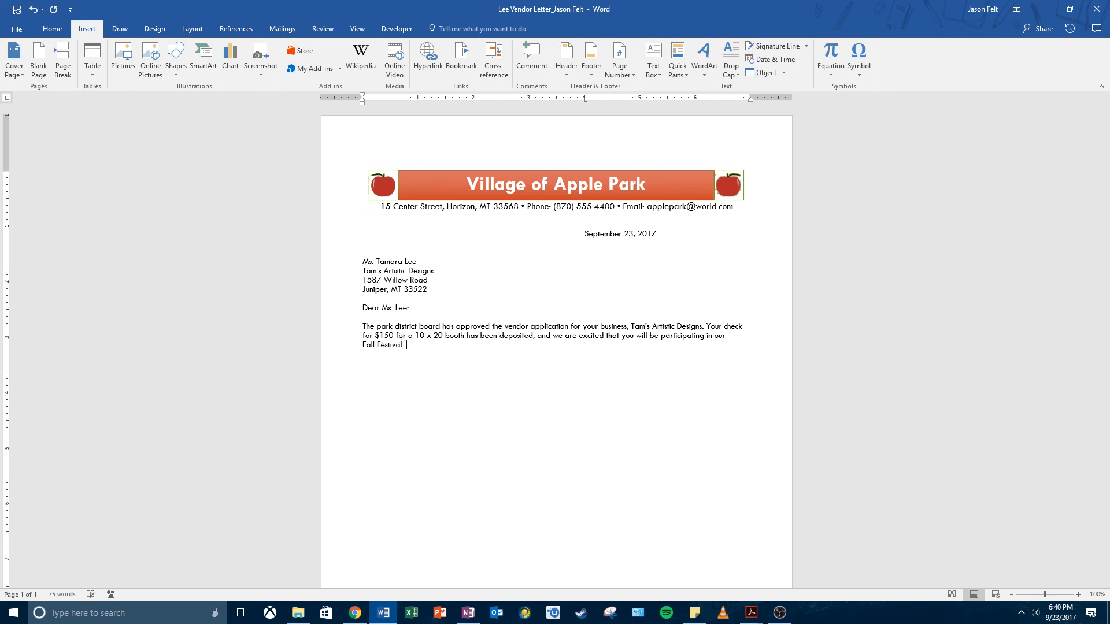
- Finish the paragraph with "The table below outlines the timetable for vendors:", start a new paragraph below it and save the letter
text( The table below outlines the timet able f)
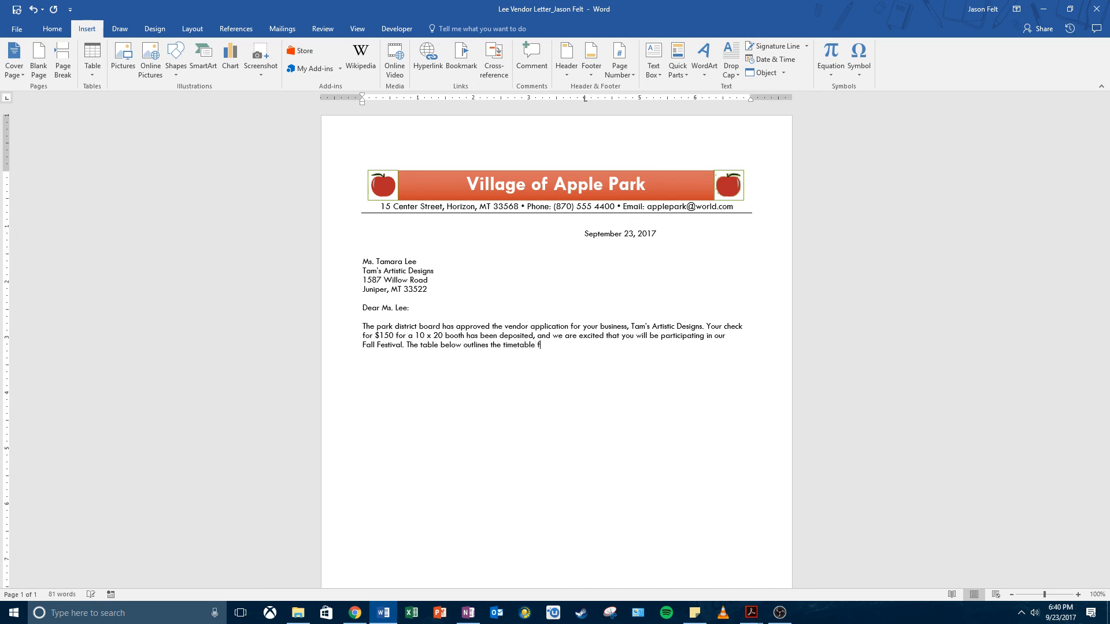
text(or vendors:)
key(Return)
click(16, 11)
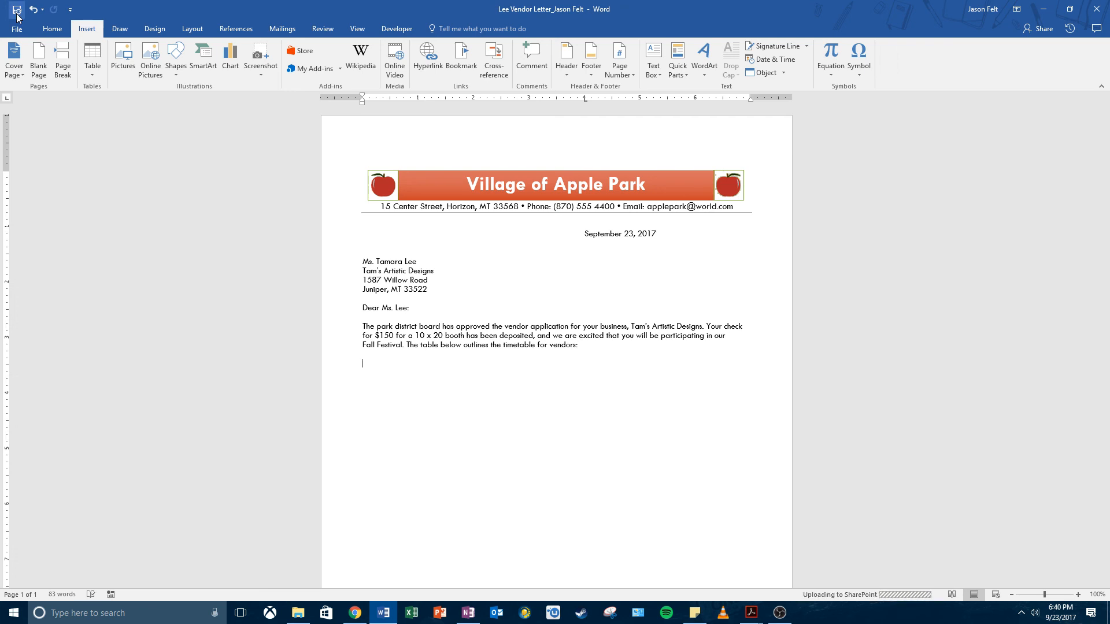